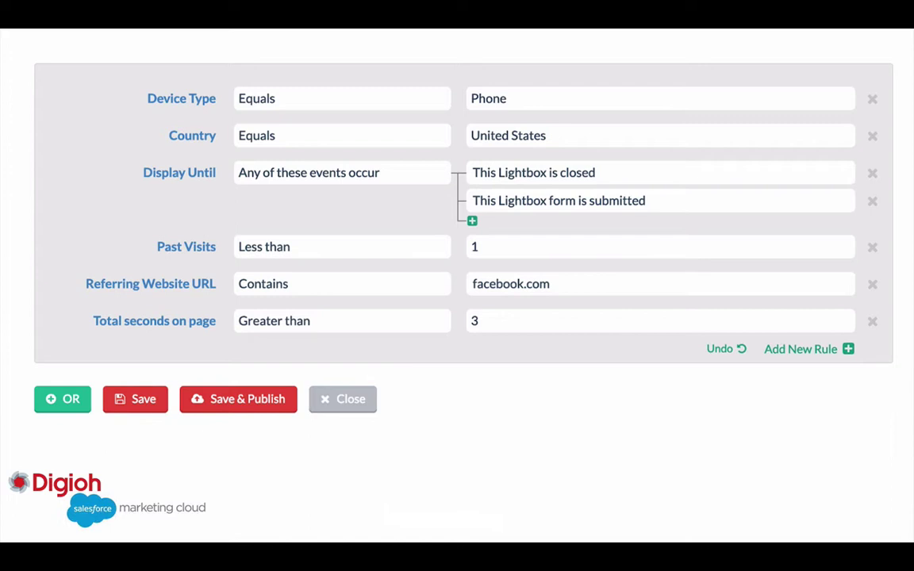
mouse_move(461, 215)
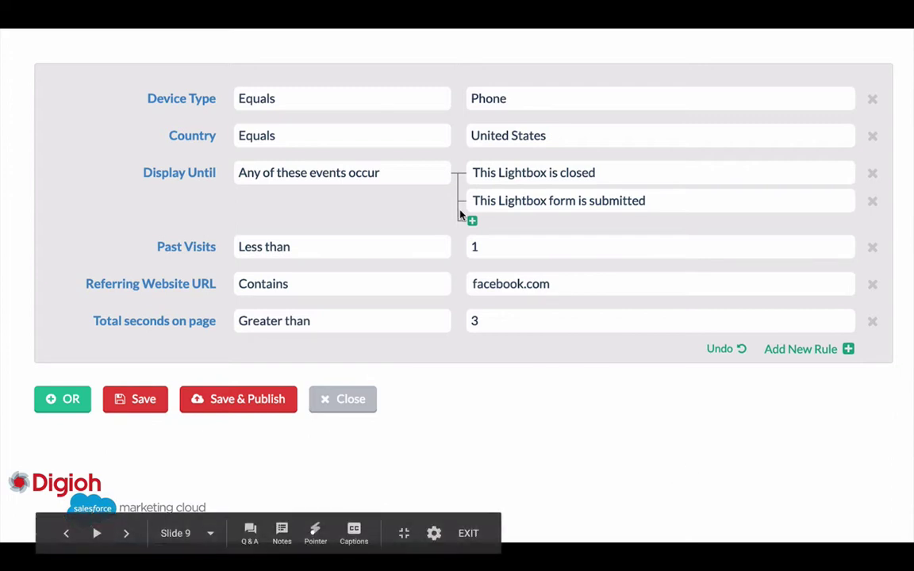
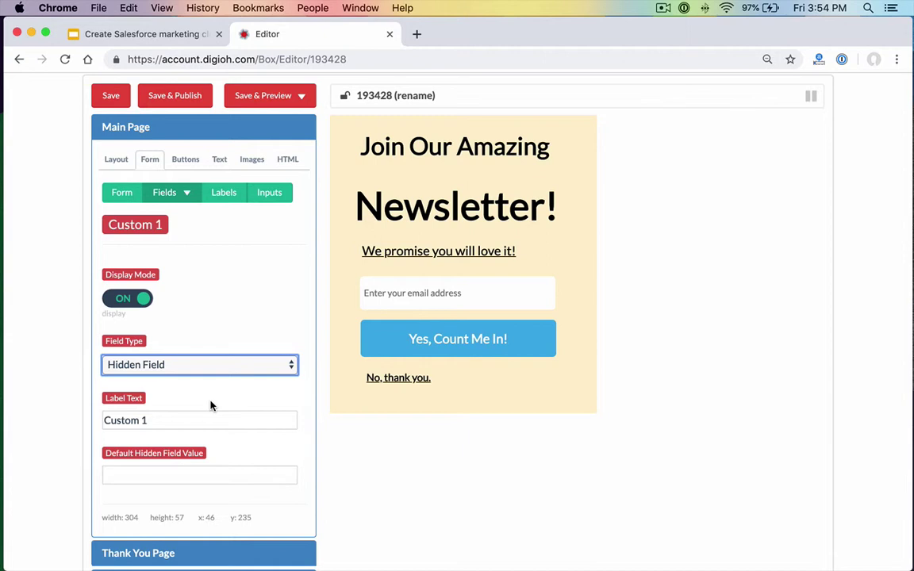
Open the Widget settings and preview the lightbox on a blank site, closing the preview after viewing
scroll(144, 474, down, 3)
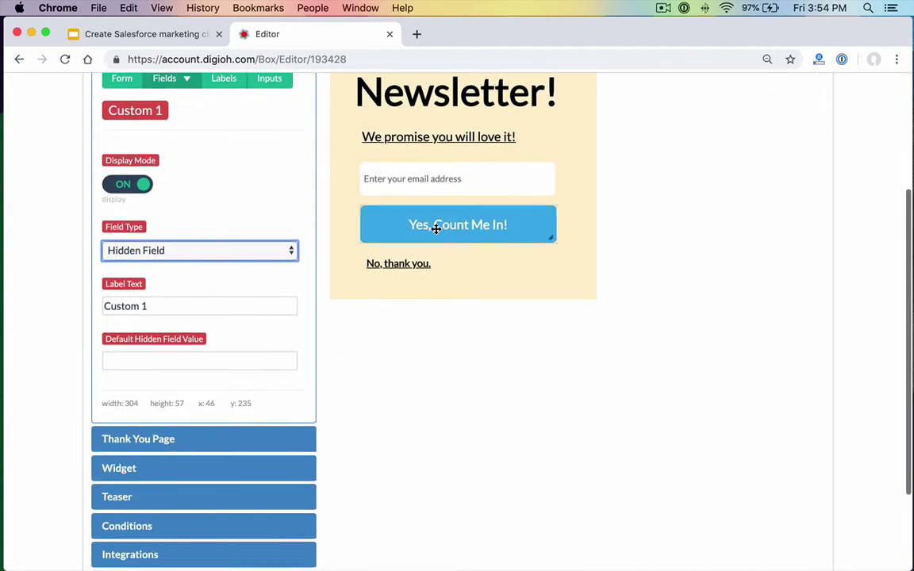
click(150, 474)
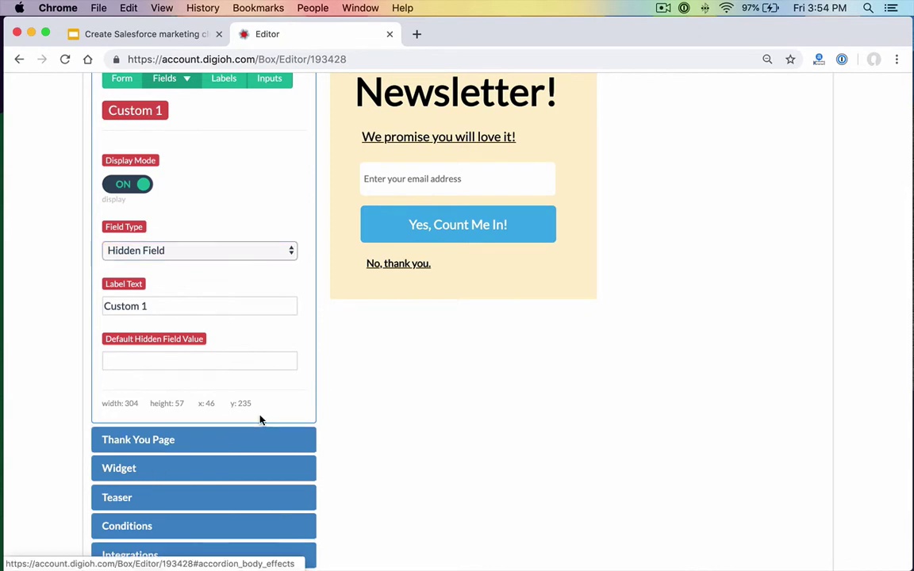
click(277, 170)
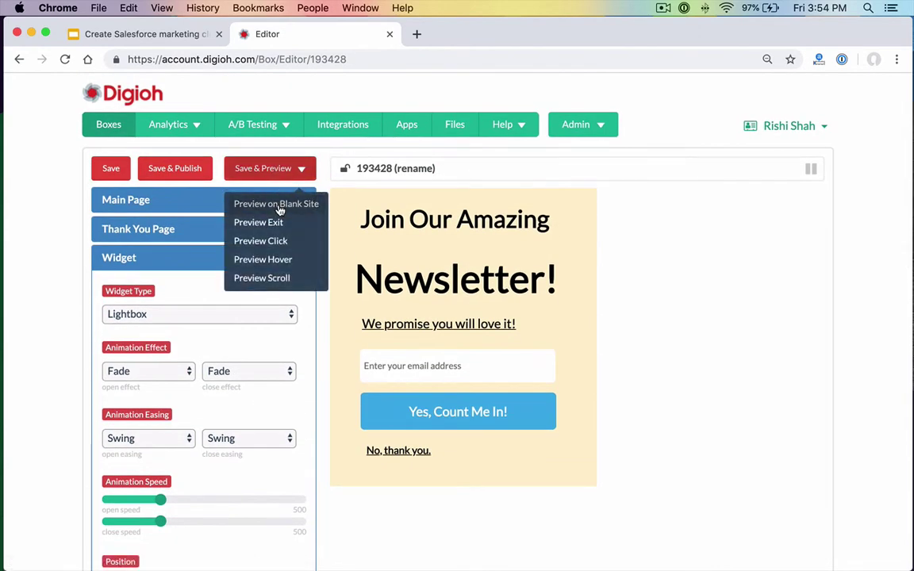
click(279, 207)
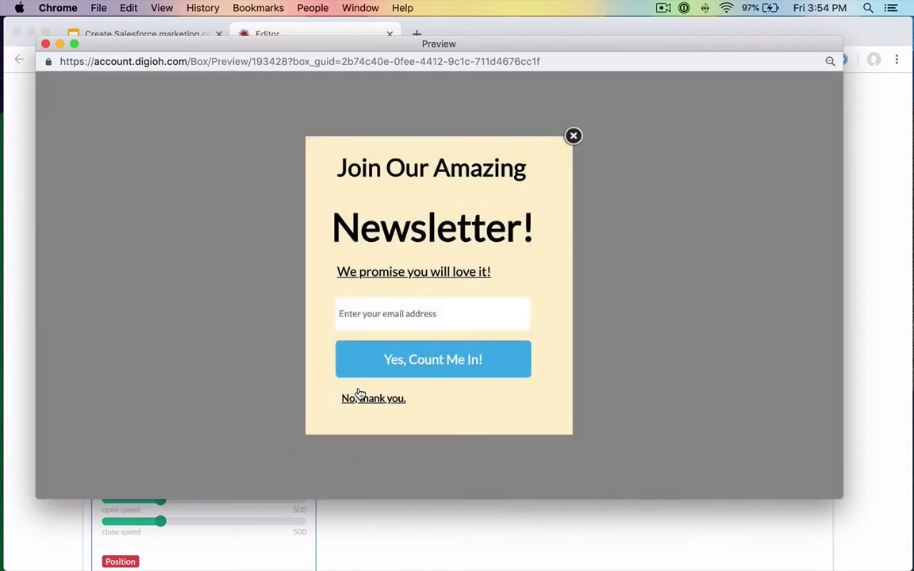
click(46, 43)
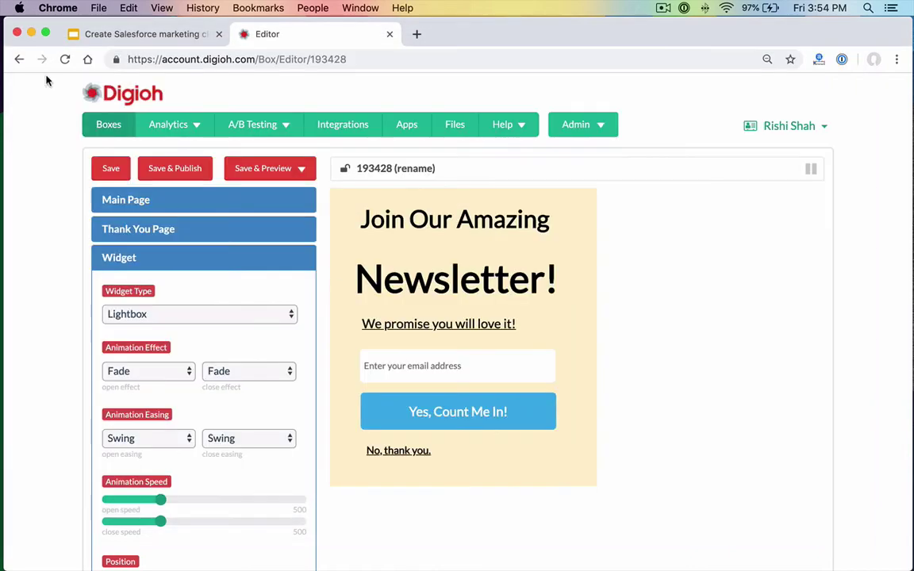
Set the widget type to Sidebar and preview it on a blank site, closing the preview after viewing
click(141, 316)
click(319, 233)
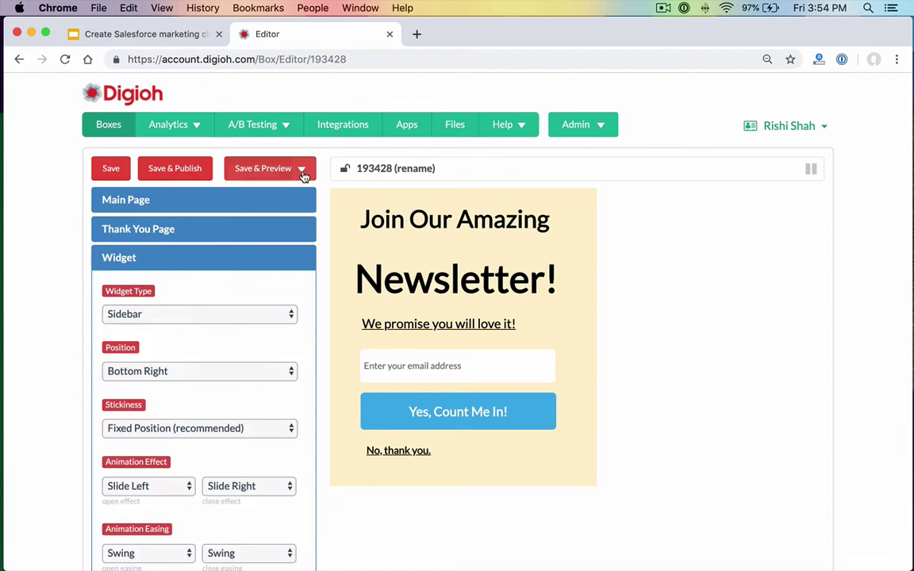
click(301, 171)
click(306, 203)
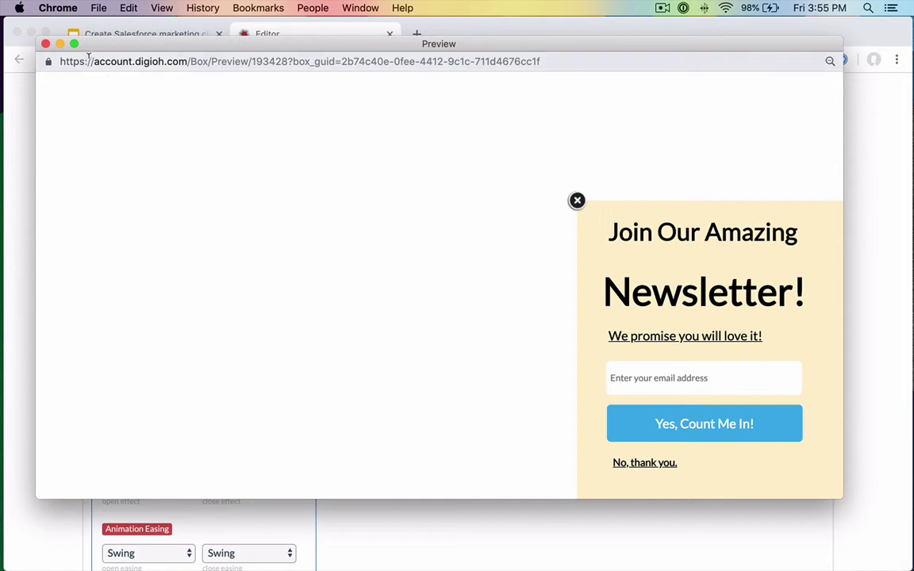
click(45, 44)
Set the widget type to Inline and look through its positioning options without changing the Smart Tag setting
click(131, 316)
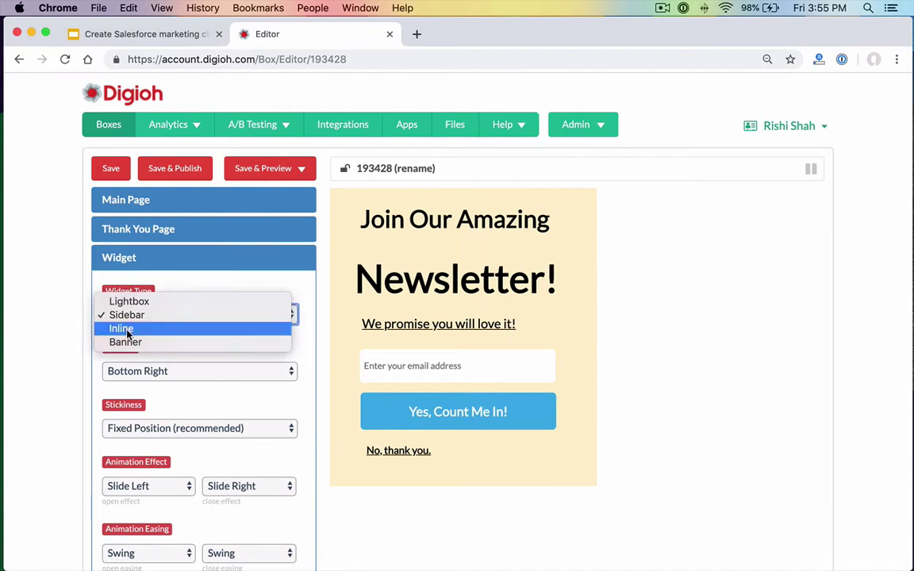
click(127, 328)
scroll(127, 333, down, 5)
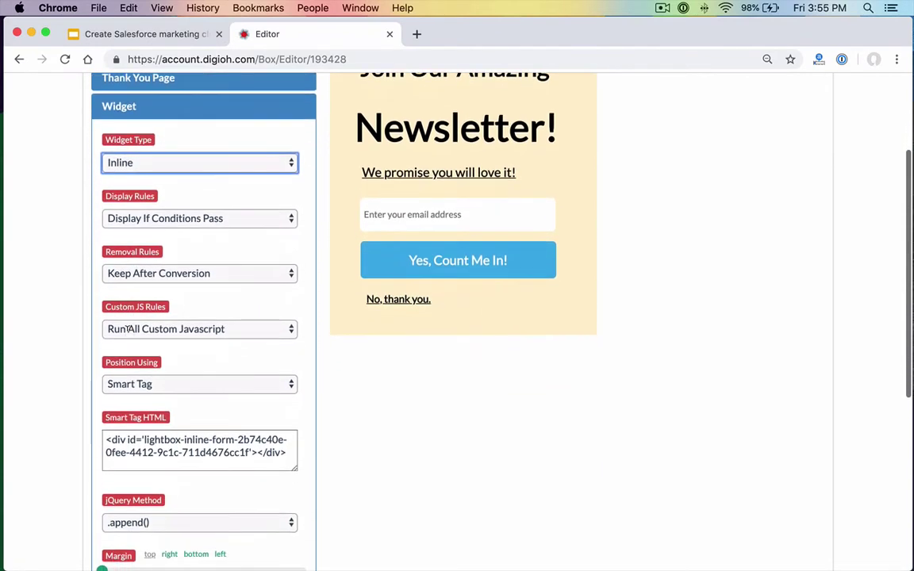
click(119, 384)
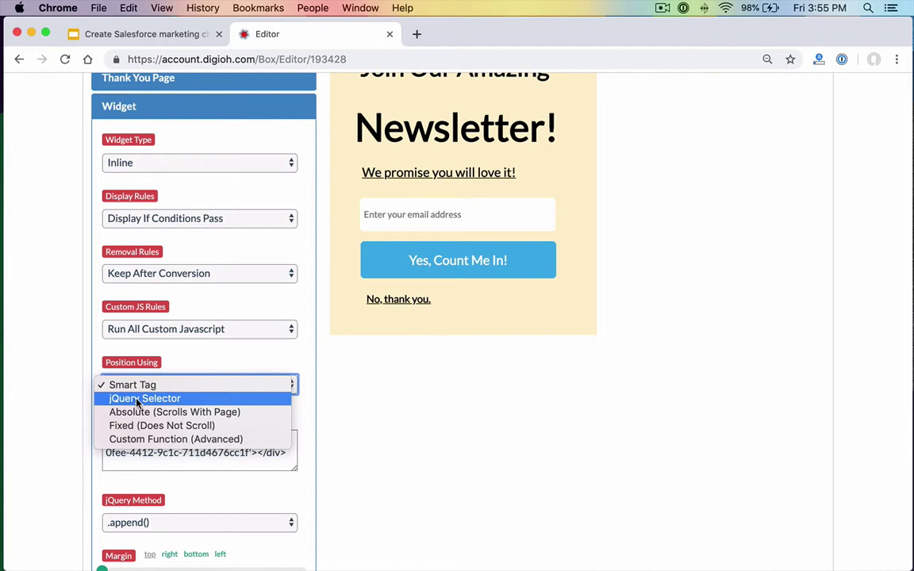
click(141, 166)
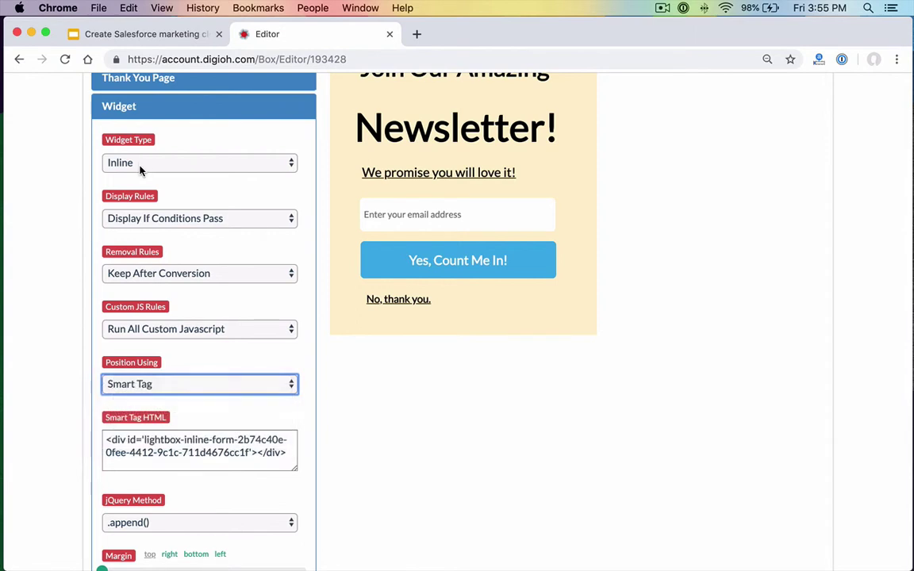
Set the widget type to Banner and look over its settings
click(141, 166)
click(141, 179)
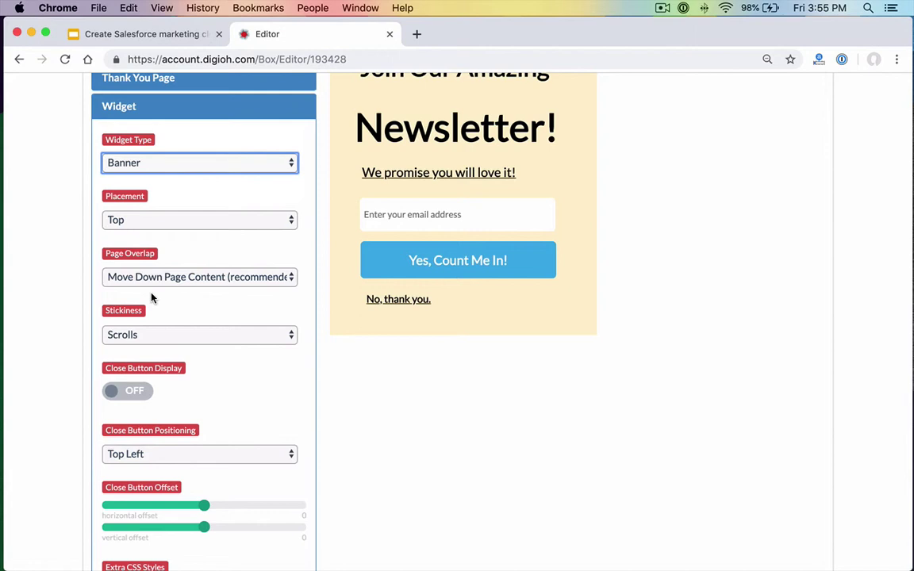
scroll(153, 298, down, 5)
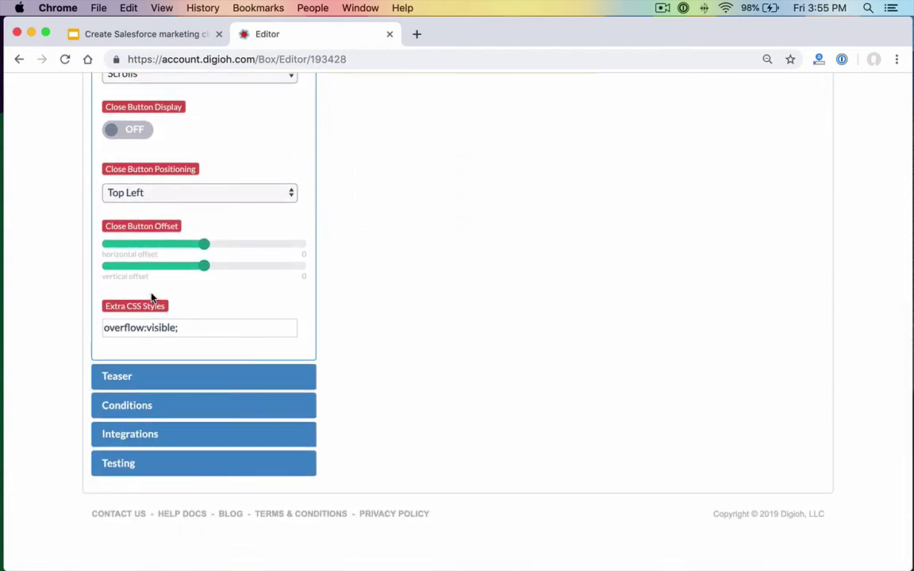
Open the box's conditions for editing and add a Display Until rule with the event "This Lightbox form is submitted"
click(144, 405)
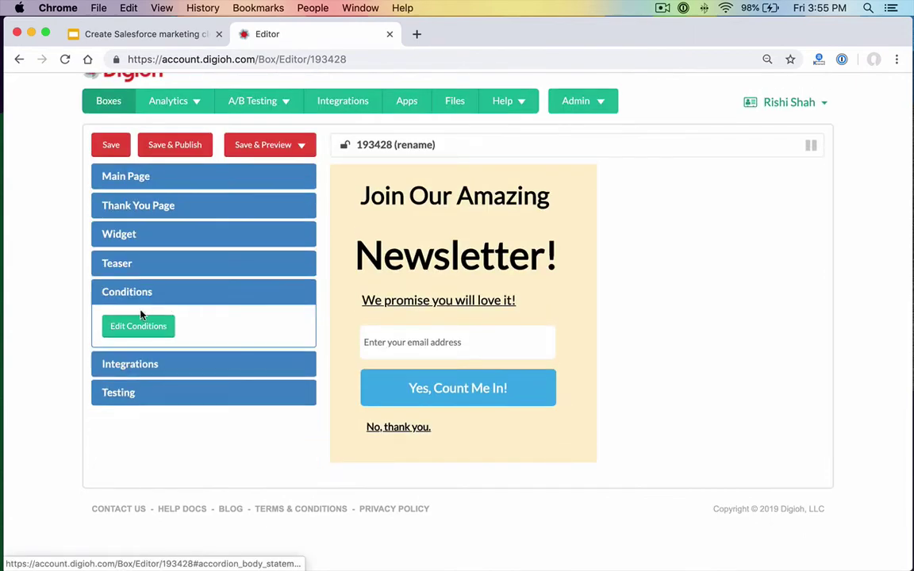
click(141, 316)
click(163, 261)
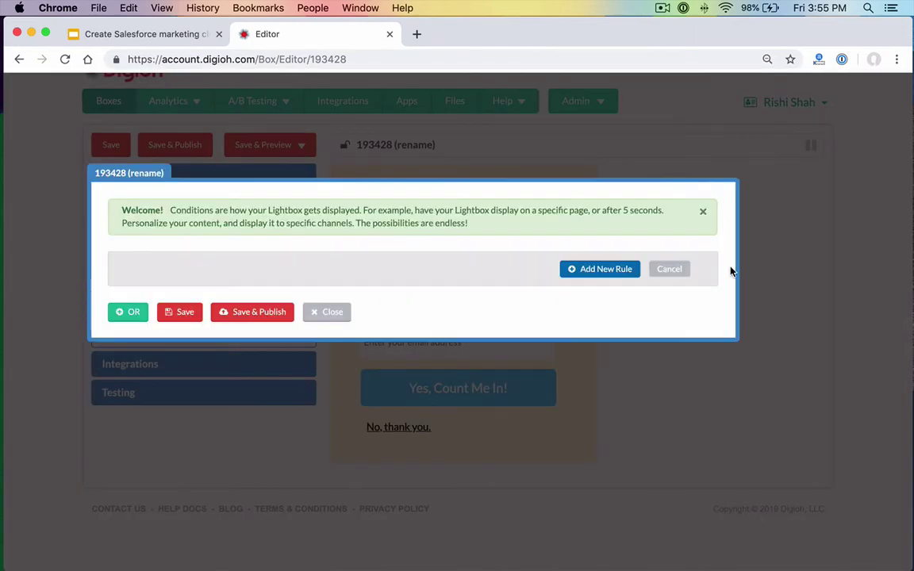
click(595, 269)
click(585, 270)
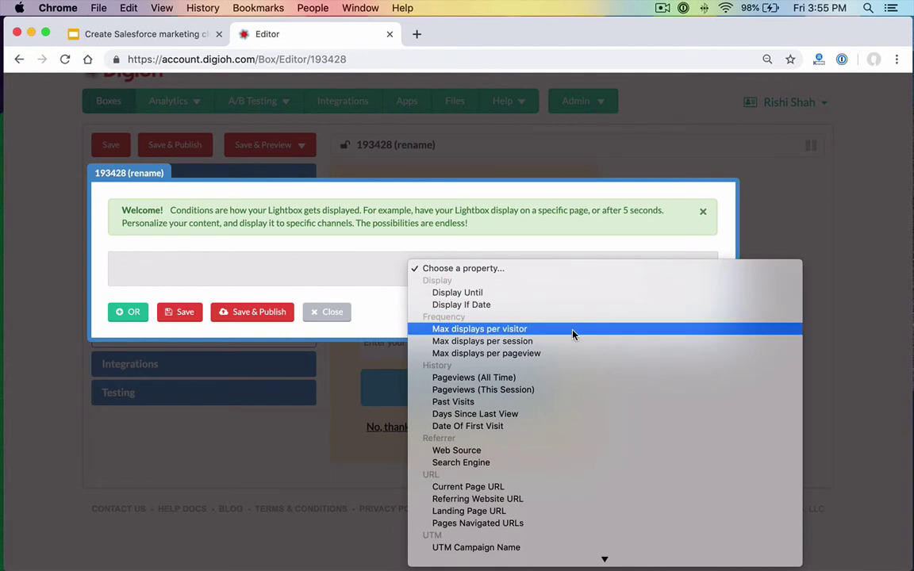
scroll(573, 334, down, 3)
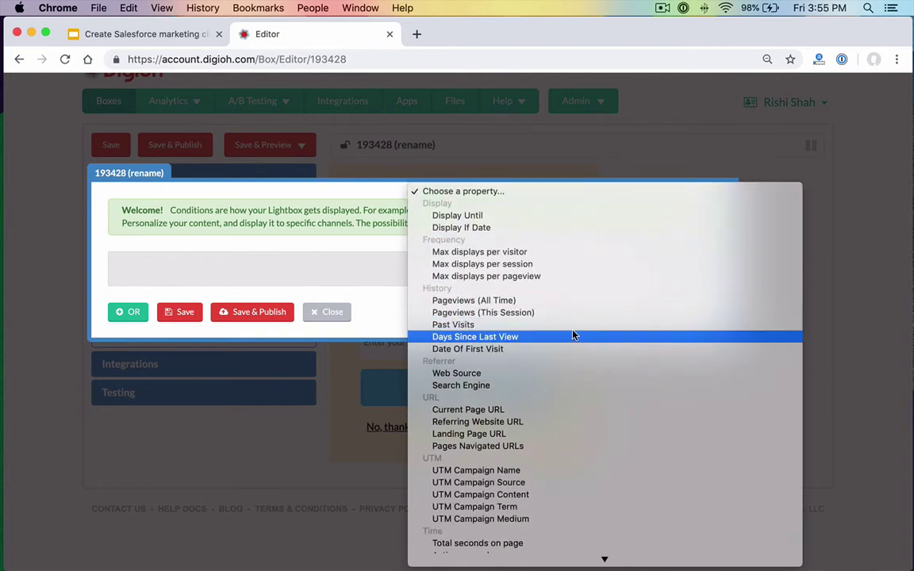
click(510, 217)
click(450, 290)
click(453, 299)
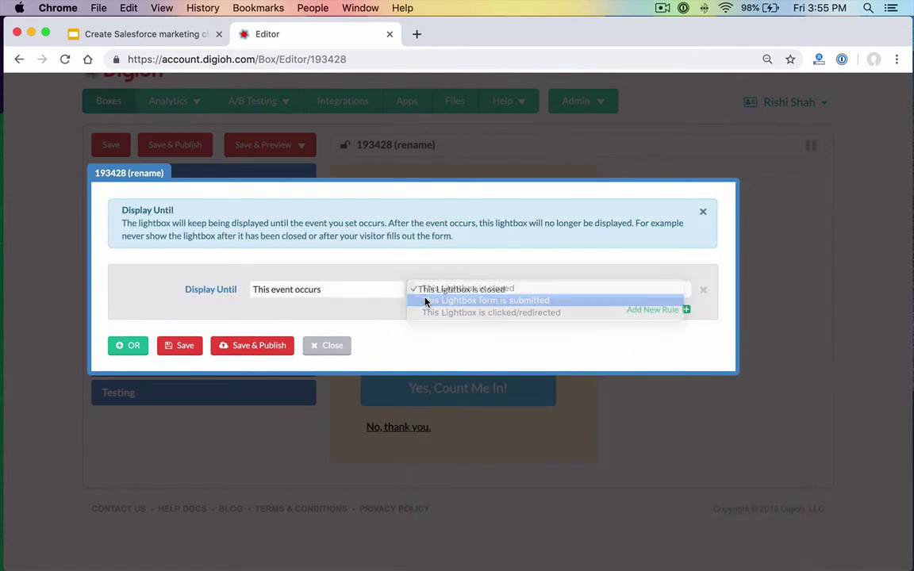
Add a Past Visits rule with the condition Less than 1
click(641, 310)
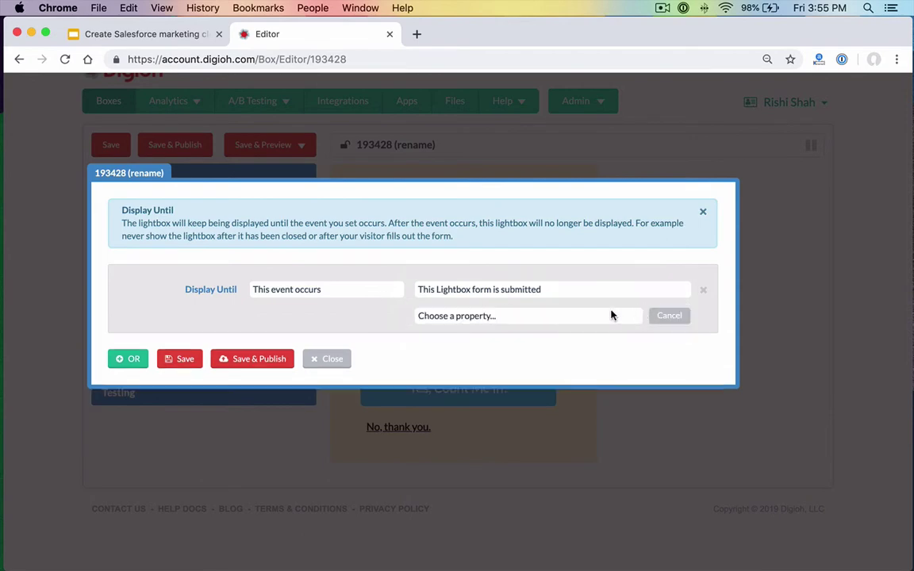
click(562, 319)
click(553, 304)
click(302, 325)
click(309, 326)
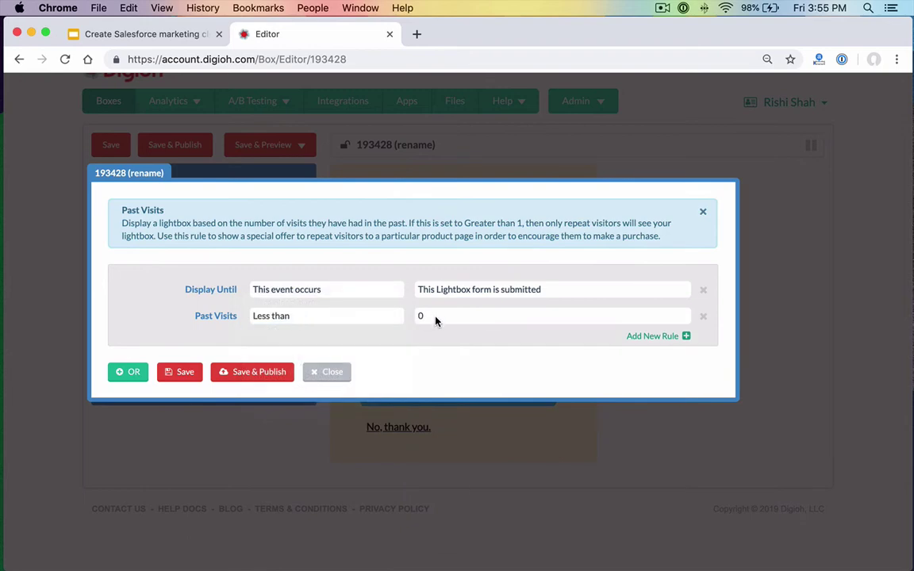
click(435, 319)
click(434, 328)
Add an Exit Intent rule that triggers when the mouse exits the window top
click(650, 338)
click(622, 342)
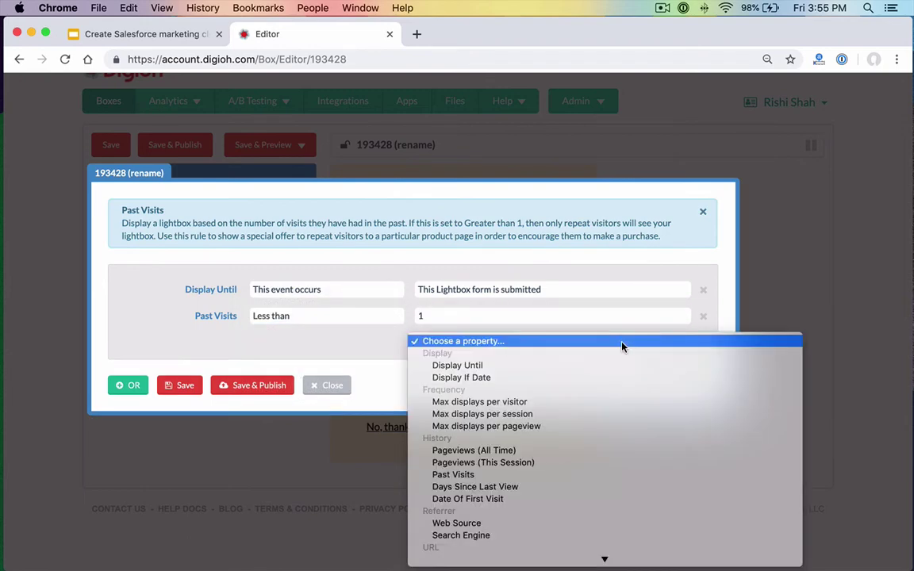
scroll(599, 442, down, 2)
click(577, 483)
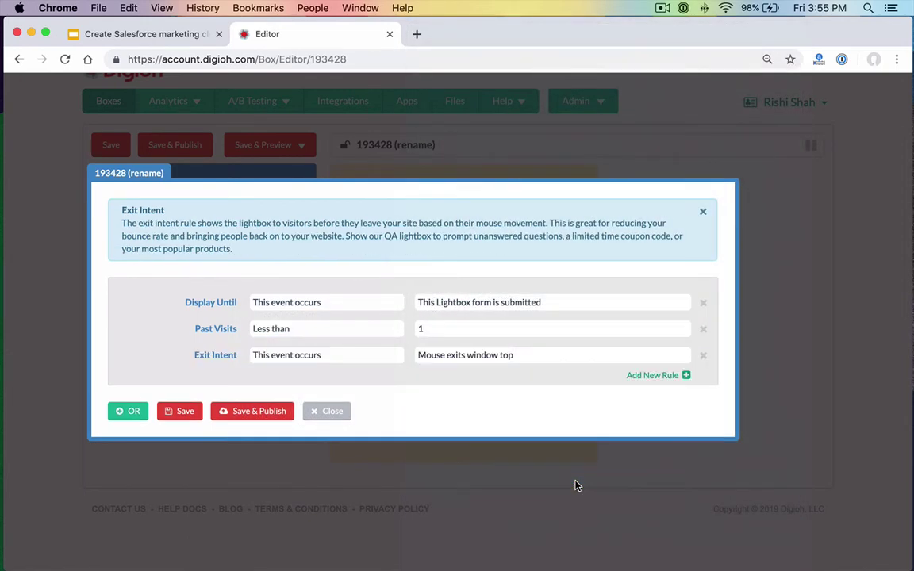
Add a Pages Navigated URLs rule with the condition Does NOT contain /checkout/success
click(648, 377)
click(503, 385)
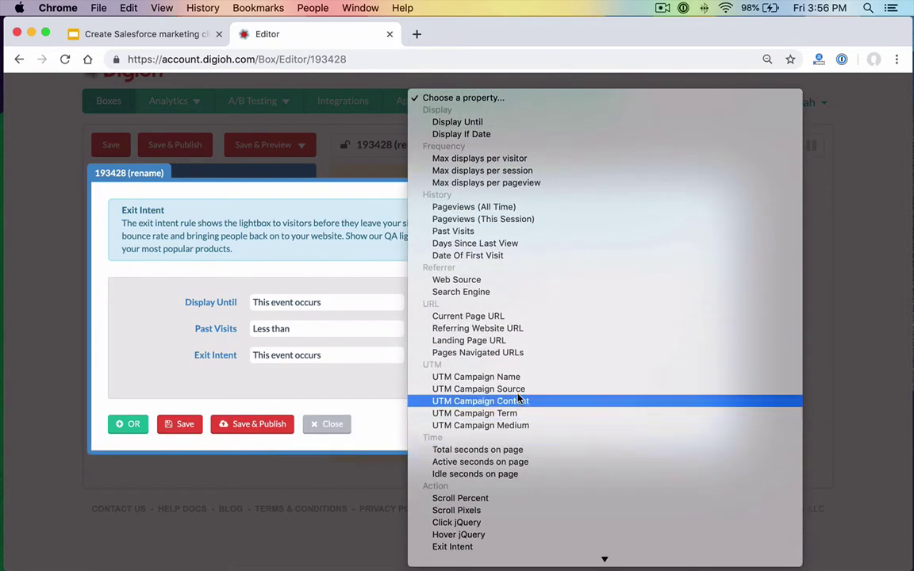
click(508, 354)
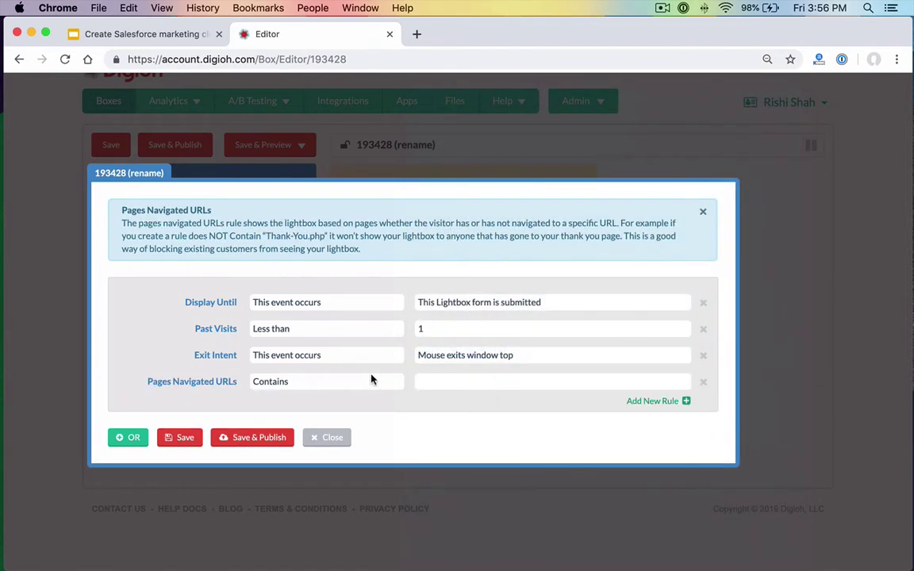
click(372, 381)
click(363, 441)
click(473, 382)
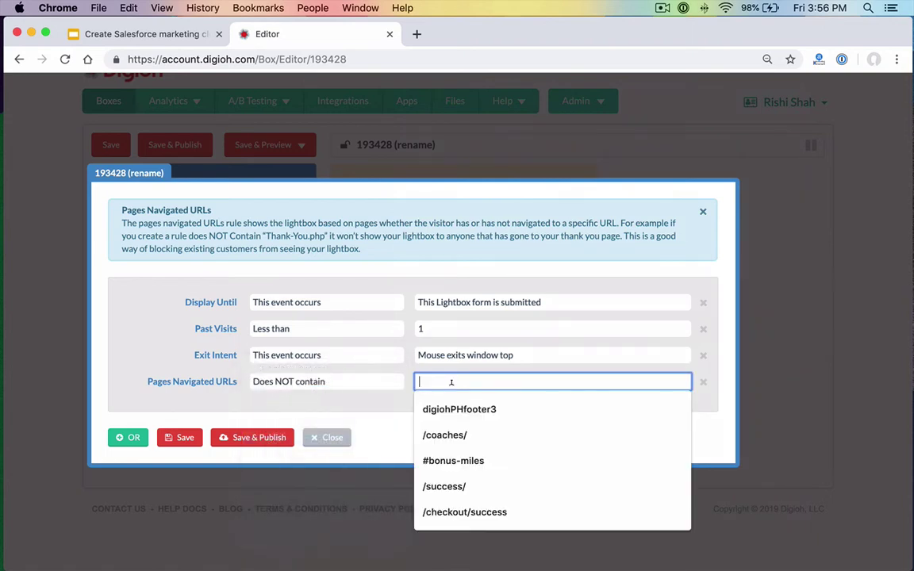
text(/checko)
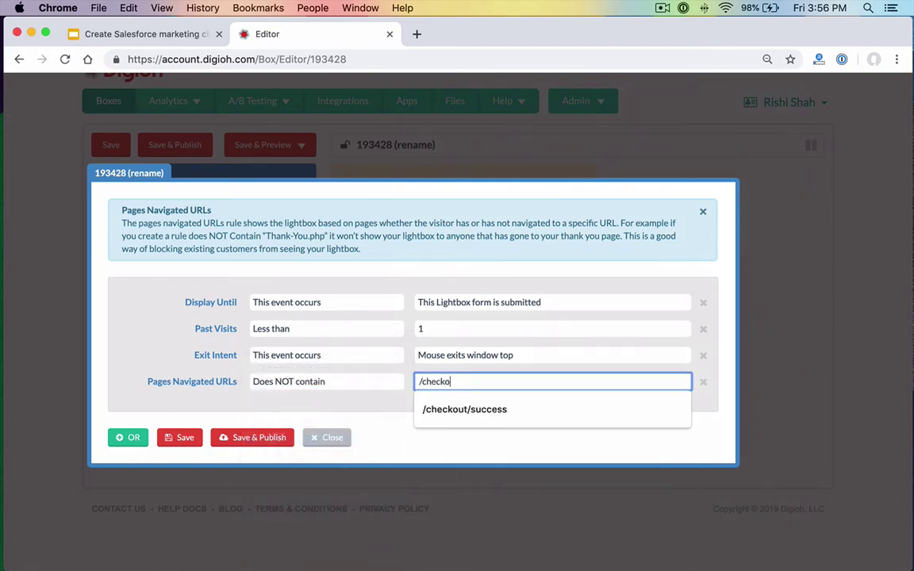
key(Down)
key(Return)
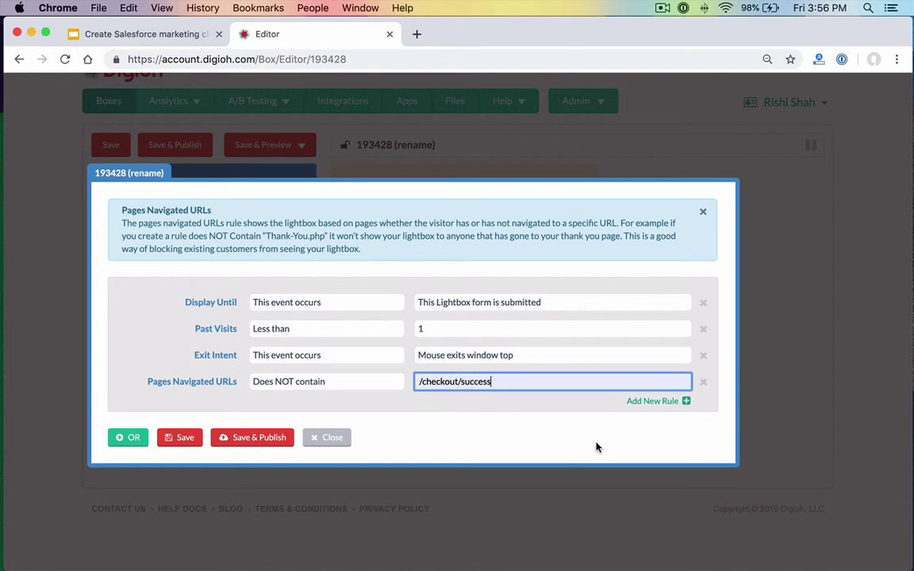
Add a Current Page URL rule with the condition Contains /cart/
click(650, 402)
click(585, 410)
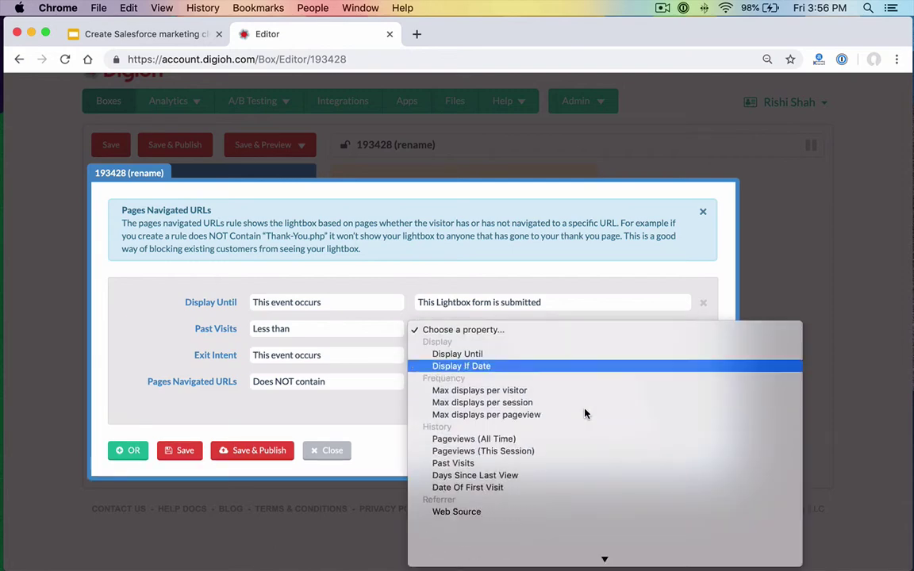
click(561, 394)
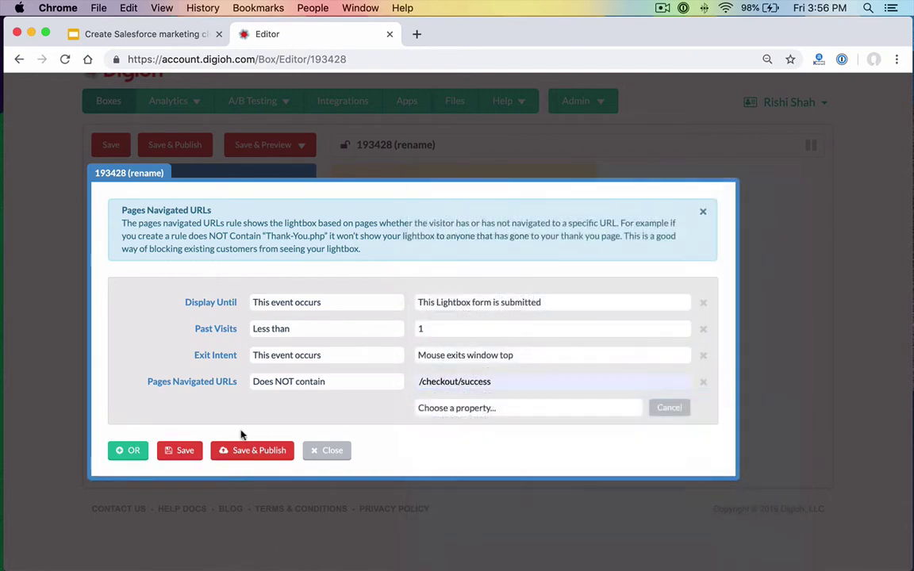
triple_click(448, 406)
text(/cart/)
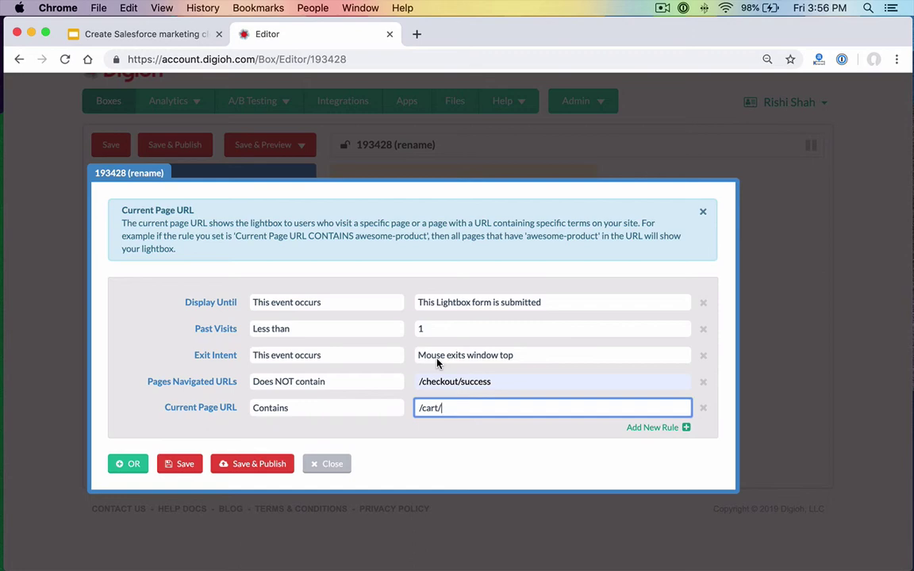
click(641, 428)
click(588, 436)
scroll(588, 441, down, 5)
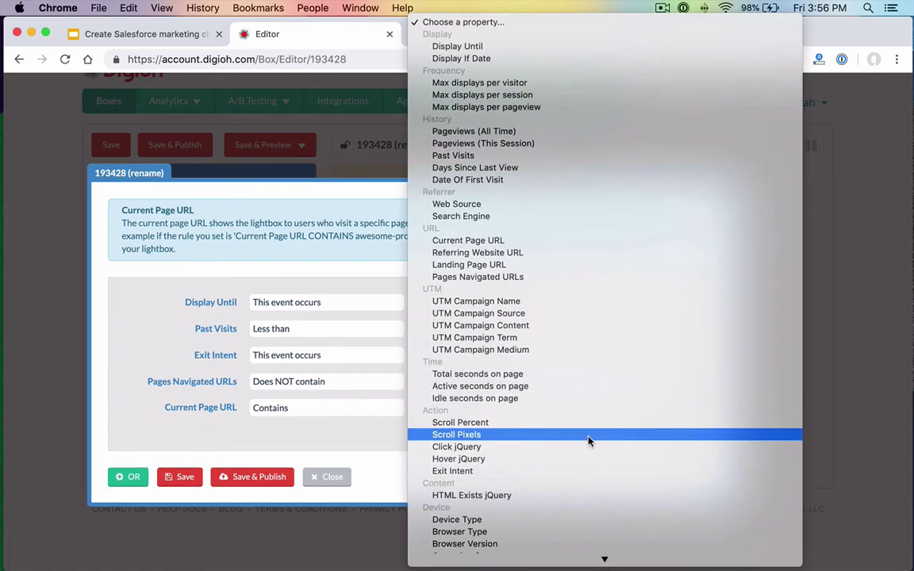
scroll(589, 441, down, 3)
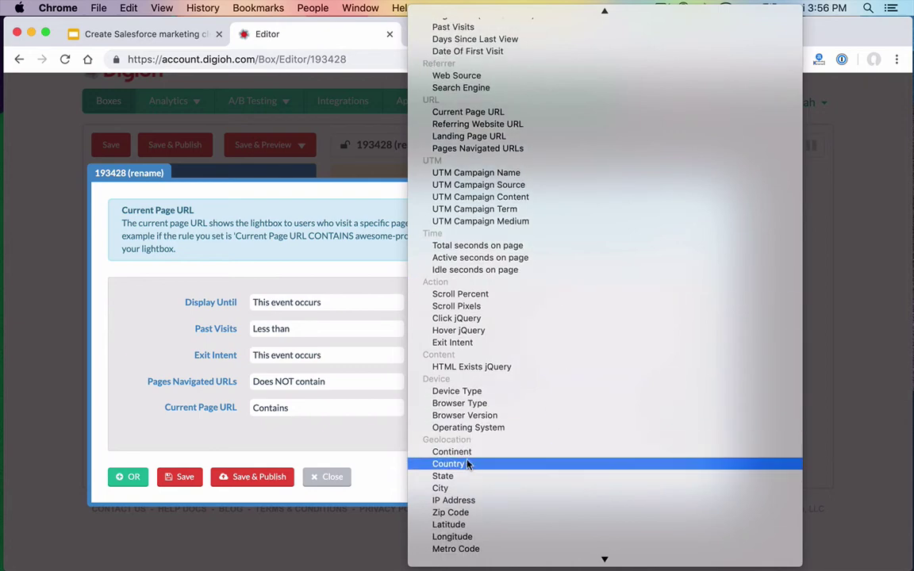
click(306, 448)
click(670, 436)
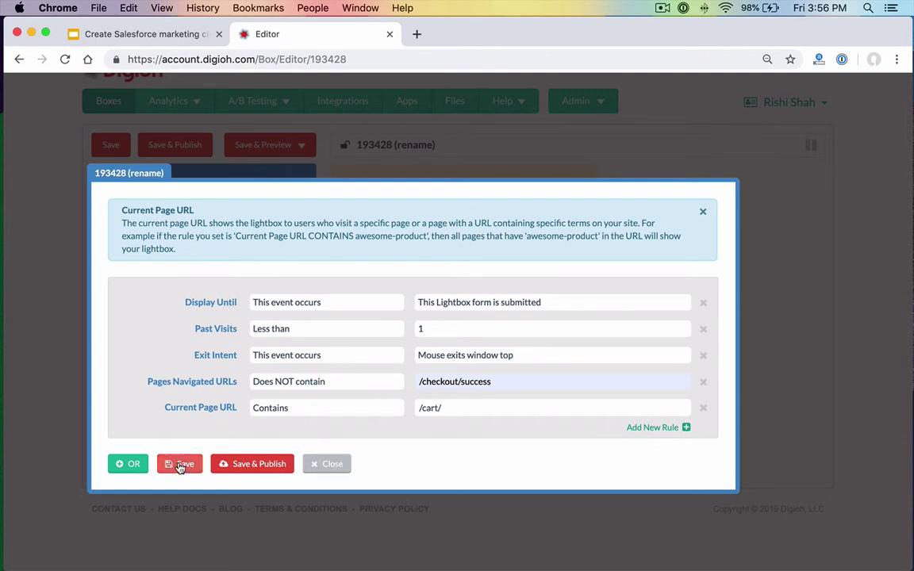
Close the conditions editor and open the account menu
click(324, 465)
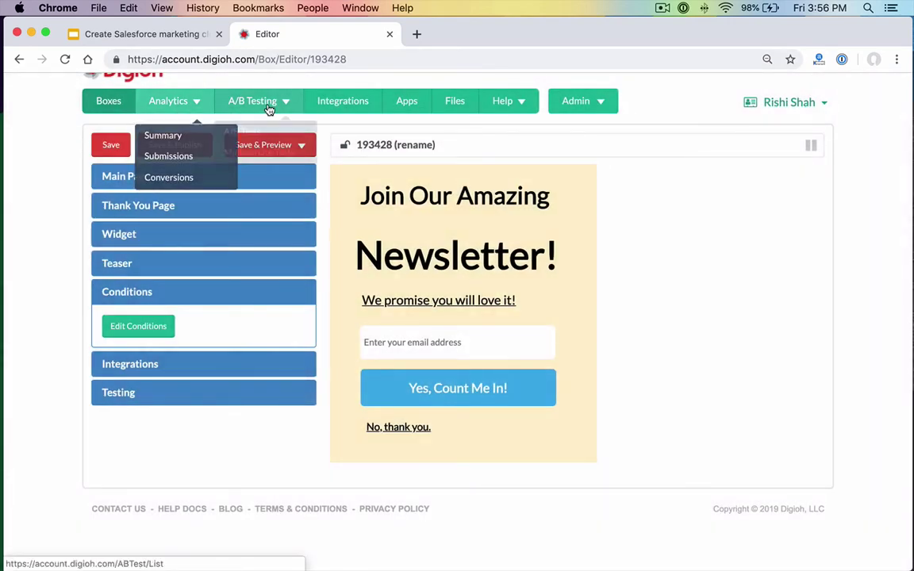
mouse_move(265, 106)
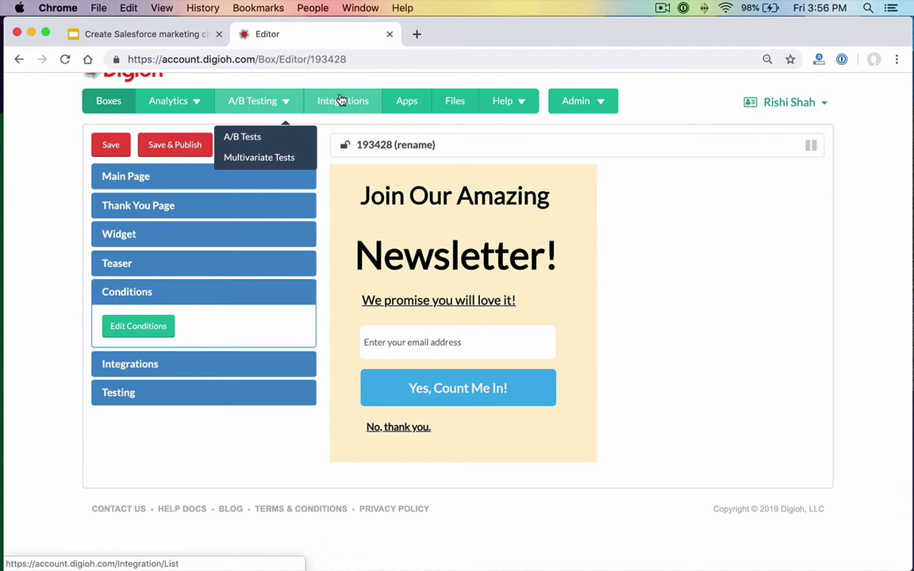
click(811, 106)
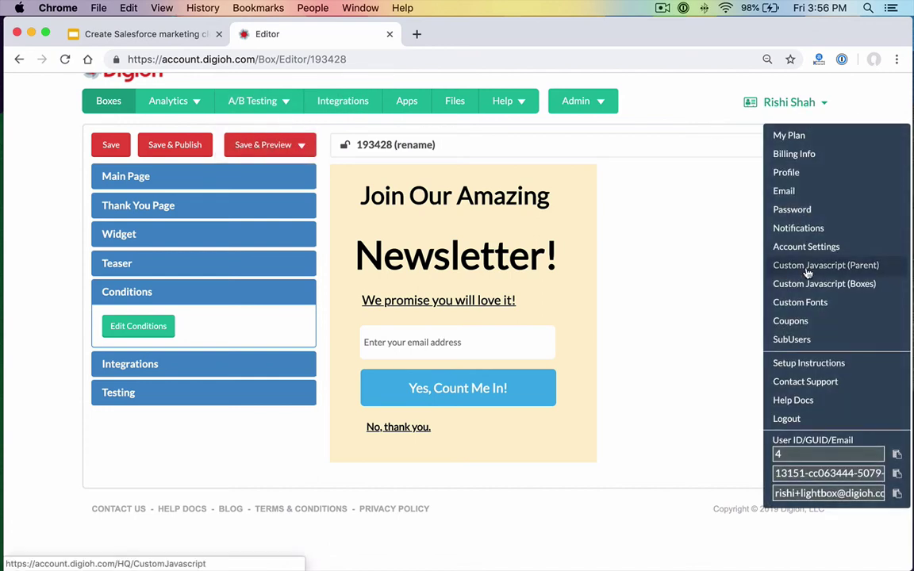